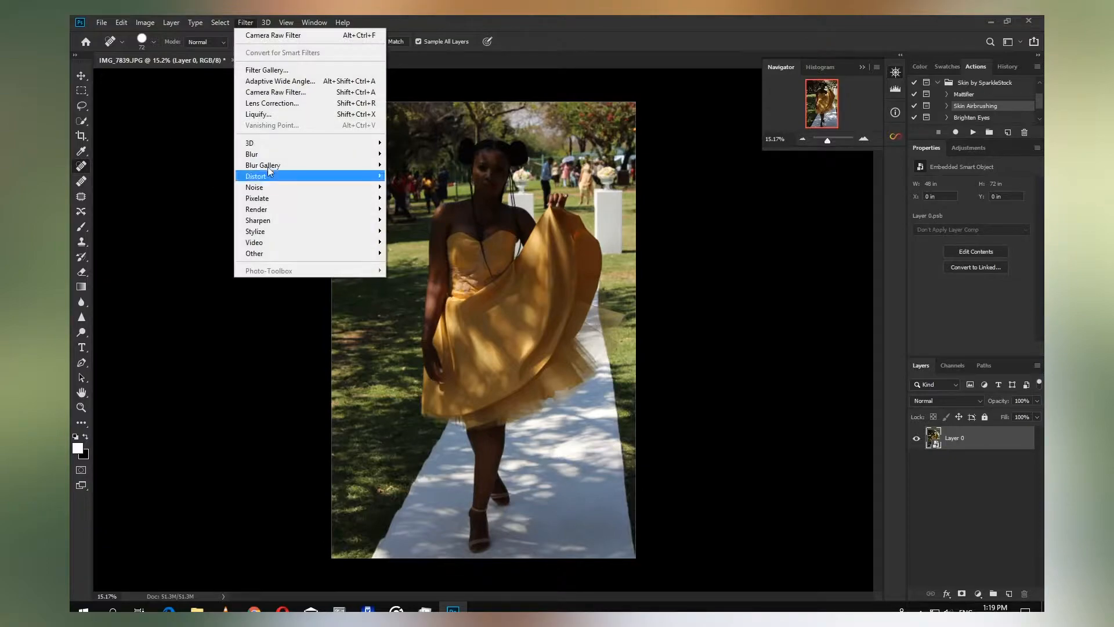
# - Open the Camera Raw Filter in a before/after view and set Shadows to +93, Blacks to +21 and Exposure to +0.75
pyautogui.click(308, 91)
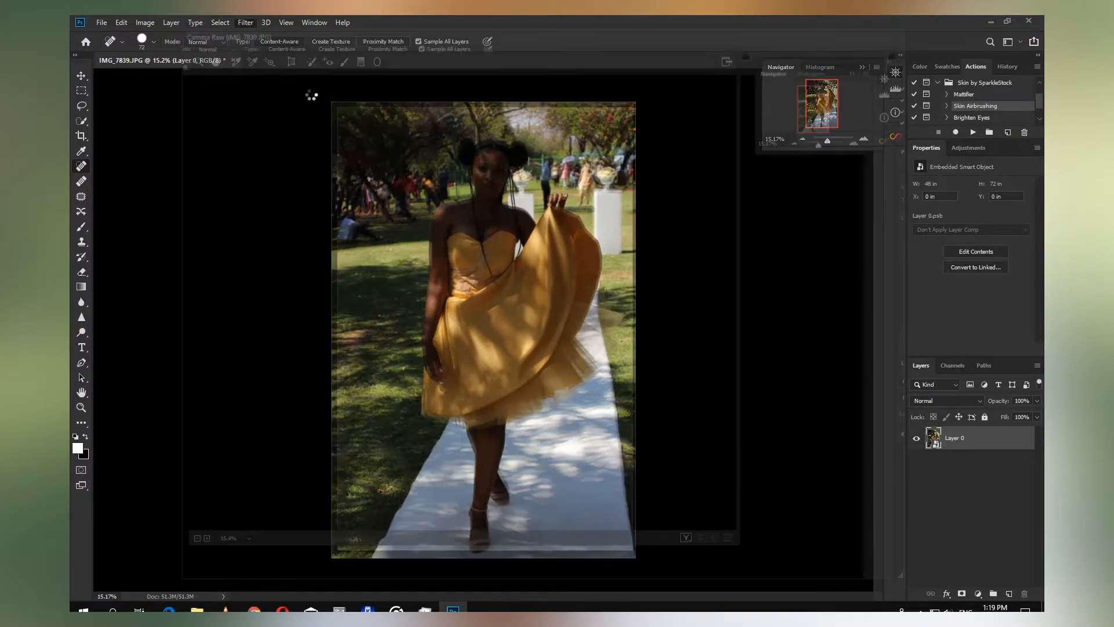
pyautogui.moveTo(827, 353); pyautogui.dragTo(891, 358)
pyautogui.click(690, 545)
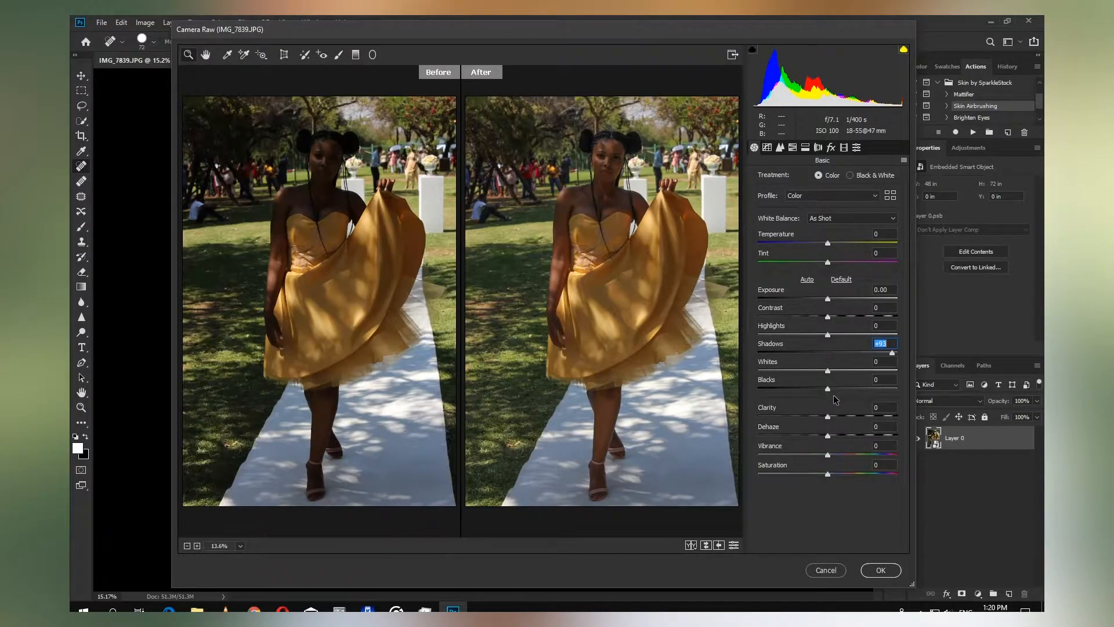
pyautogui.moveTo(826, 389); pyautogui.dragTo(842, 389)
pyautogui.click(828, 301)
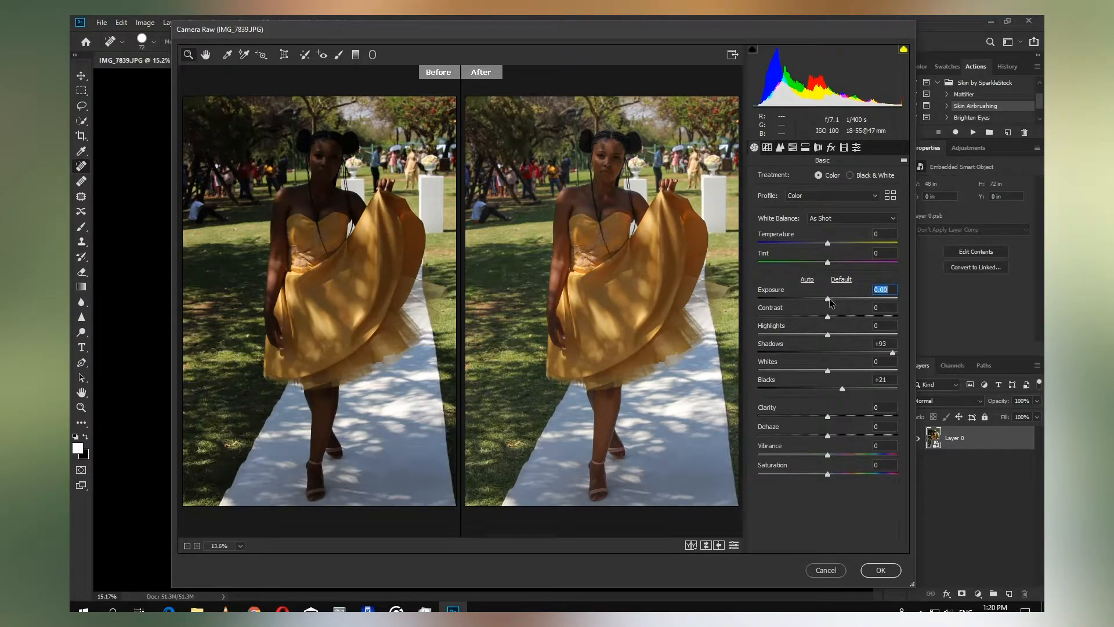
pyautogui.moveTo(830, 301); pyautogui.dragTo(838, 303)
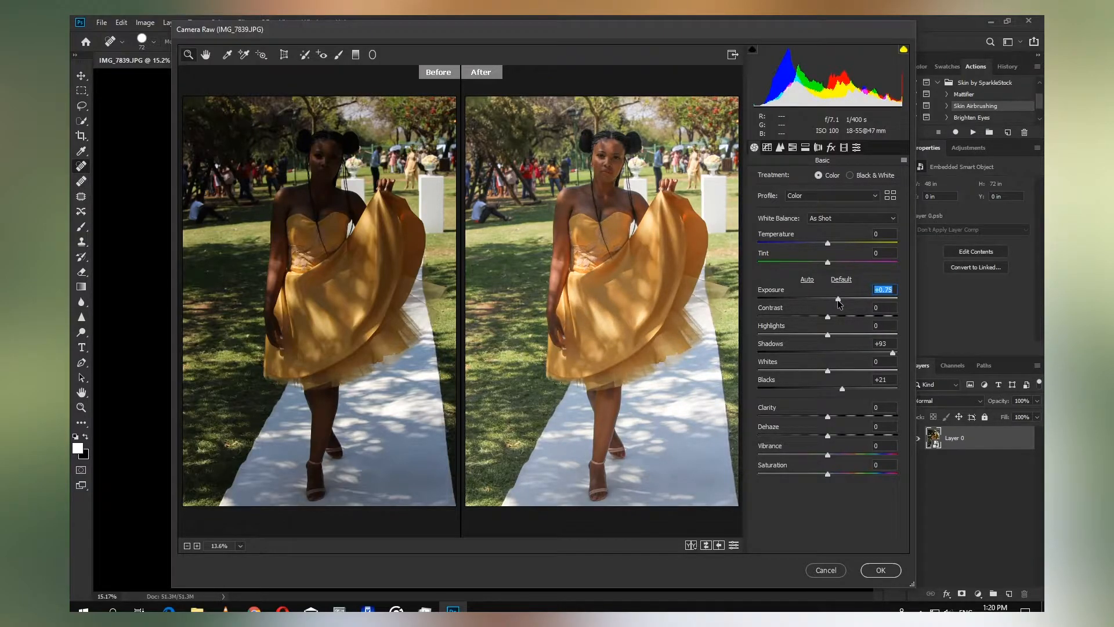
# - Inspect the woman's face and dress up close, and set Whites to -28 and Highlights to +79
pyautogui.moveTo(544, 138); pyautogui.dragTo(593, 168)
pyautogui.moveTo(693, 360); pyautogui.dragTo(622, 335)
pyautogui.moveTo(619, 388); pyautogui.dragTo(605, 302)
pyautogui.click(606, 302)
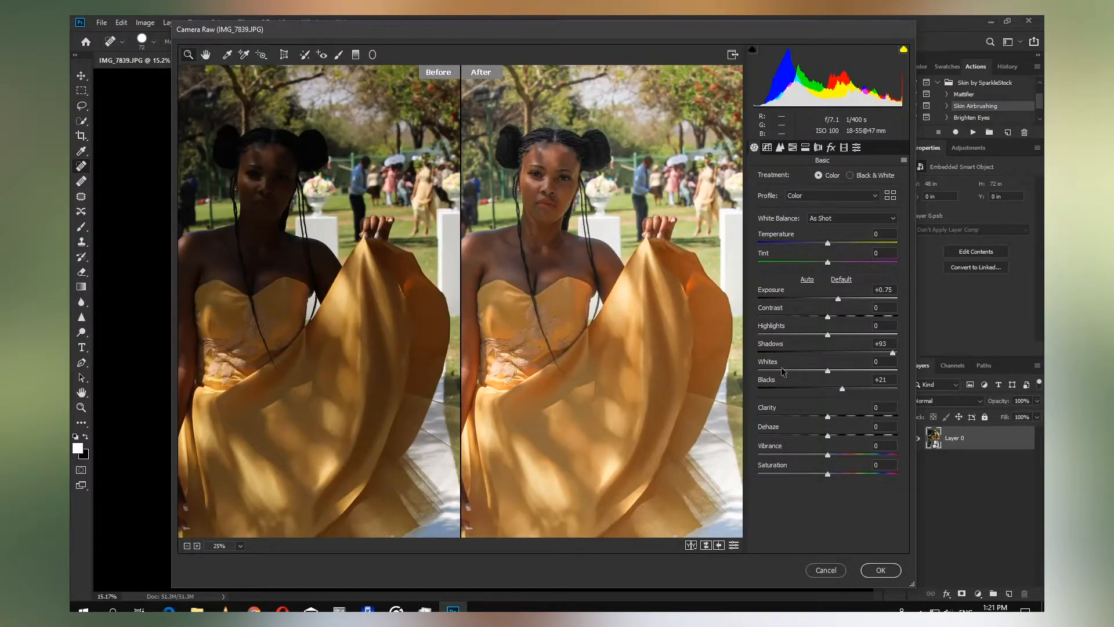
pyautogui.moveTo(830, 335); pyautogui.dragTo(790, 336)
pyautogui.moveTo(829, 370); pyautogui.dragTo(819, 369)
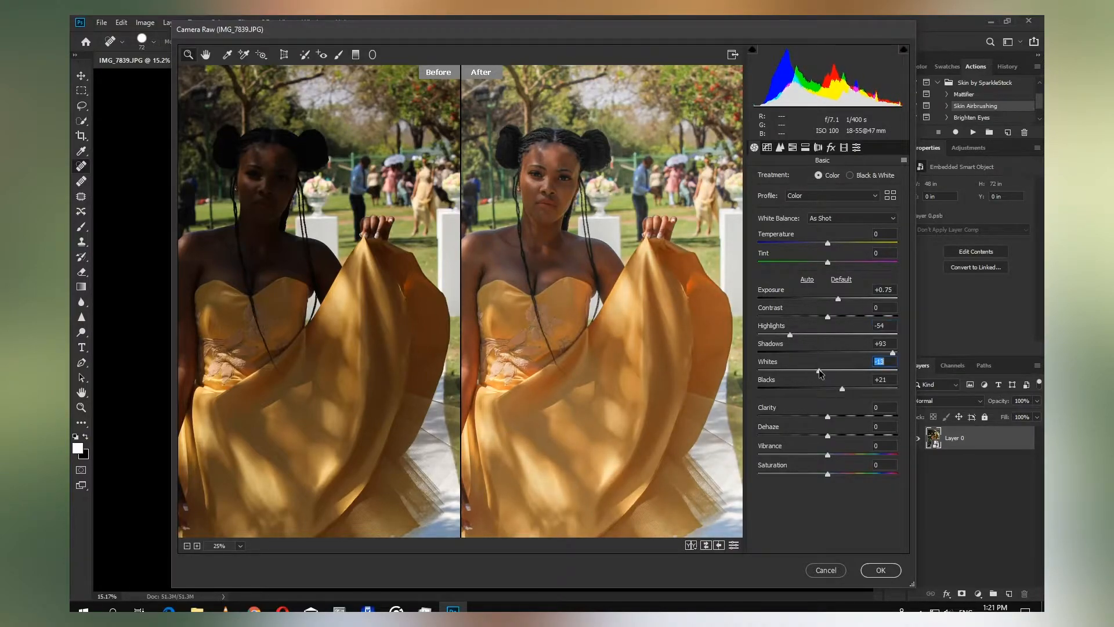
pyautogui.moveTo(625, 431); pyautogui.dragTo(587, 186)
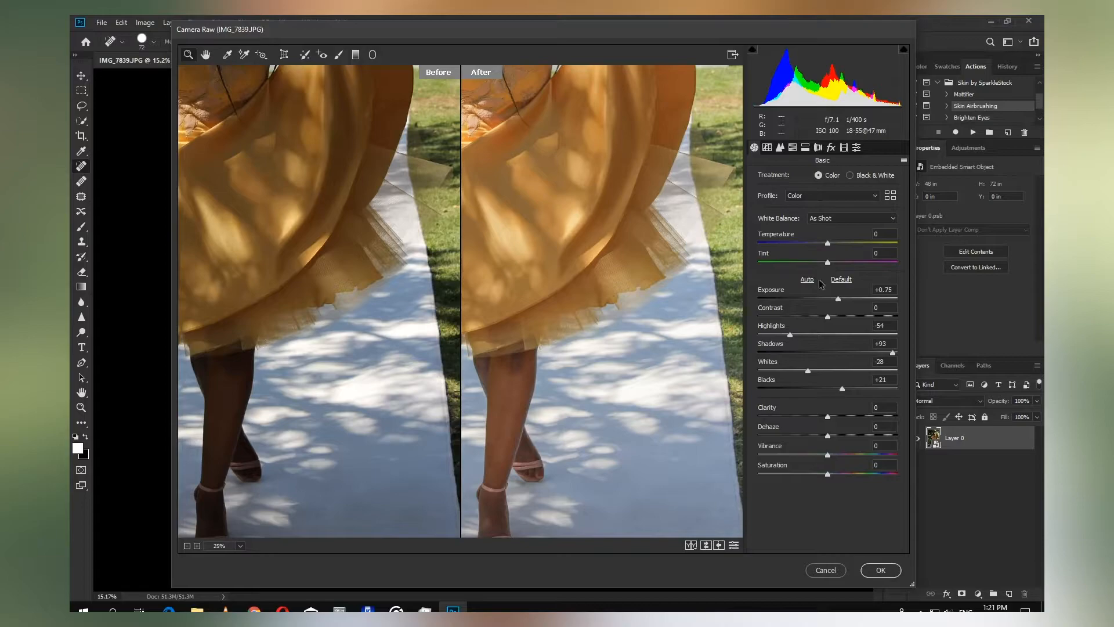
pyautogui.moveTo(791, 336); pyautogui.dragTo(879, 336)
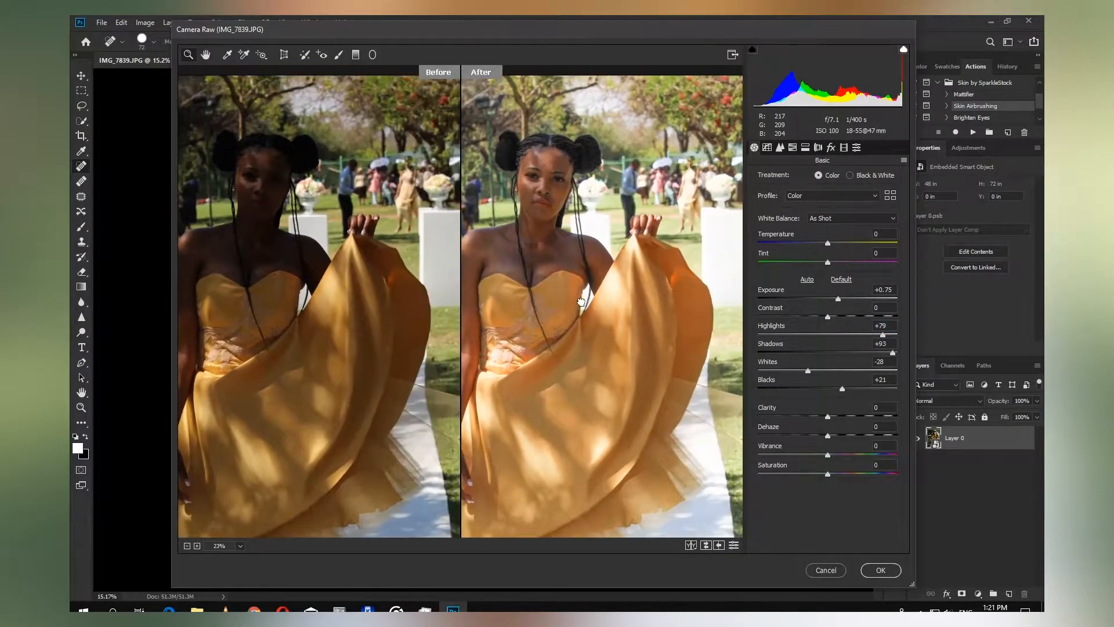
# - Return the preview to a single view, set Contrast to +13 and apply the Camera Raw adjustments
pyautogui.press('q')
pyautogui.press('q')
pyautogui.press('q')
pyautogui.press('q')
pyautogui.scroll(-2, 590, 239)
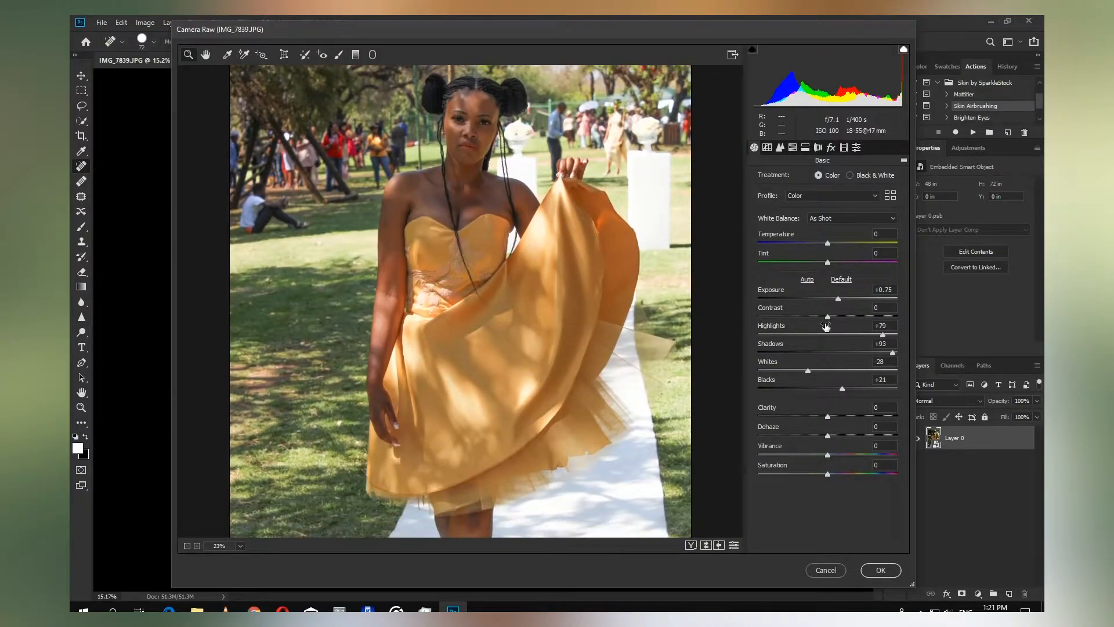
pyautogui.moveTo(829, 317); pyautogui.dragTo(837, 318)
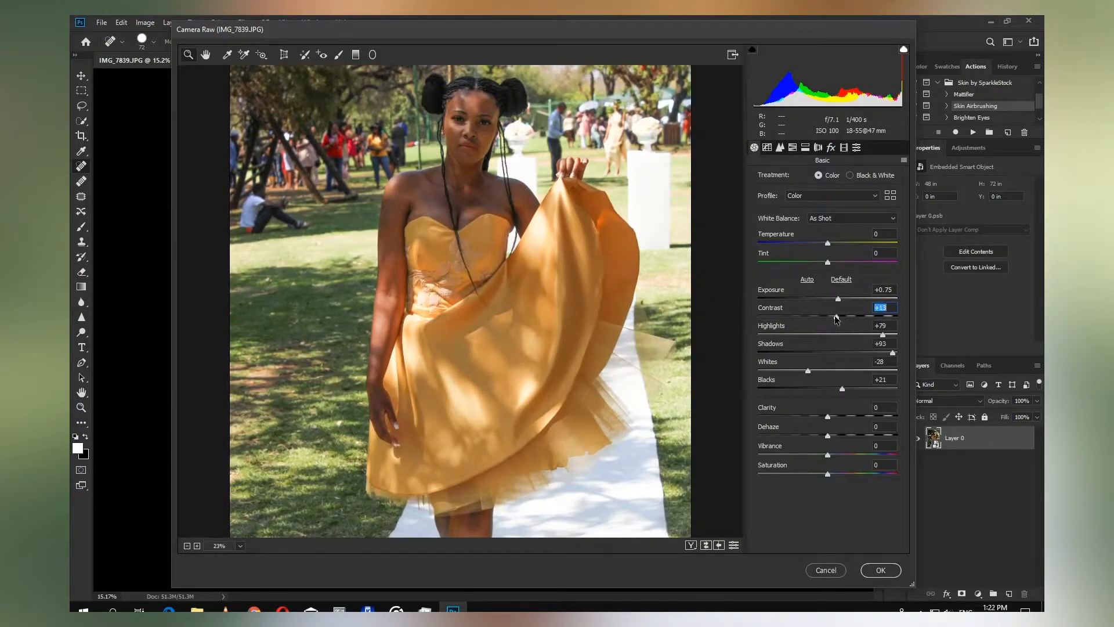
pyautogui.click(881, 570)
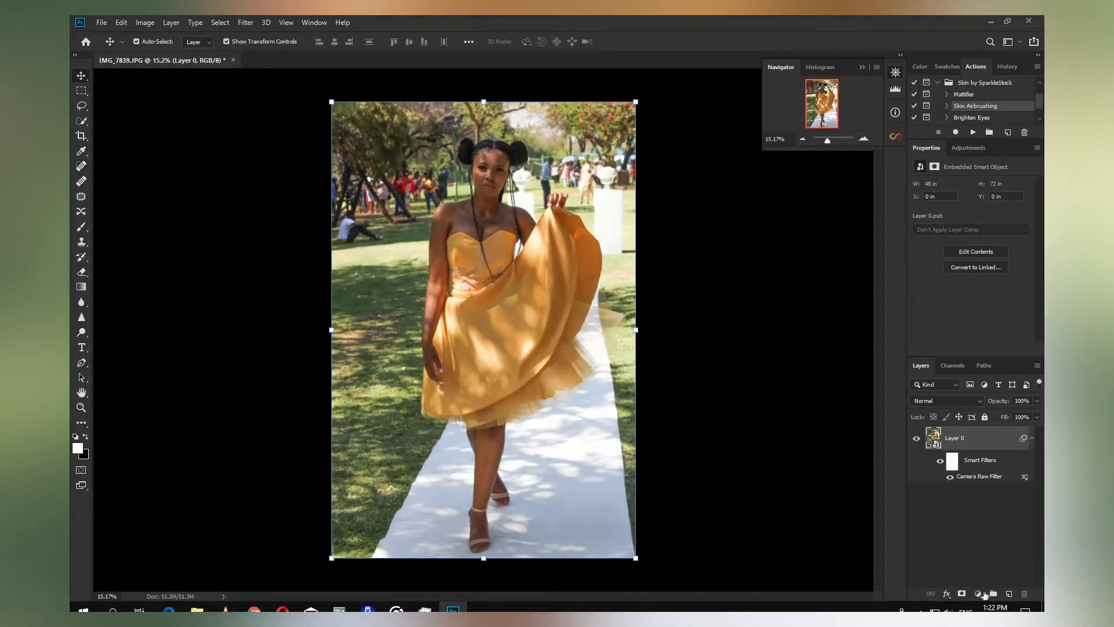
# - Add a Curves adjustment layer and brighten its RGB curve with a point at input 64, output 116
pyautogui.click(980, 593)
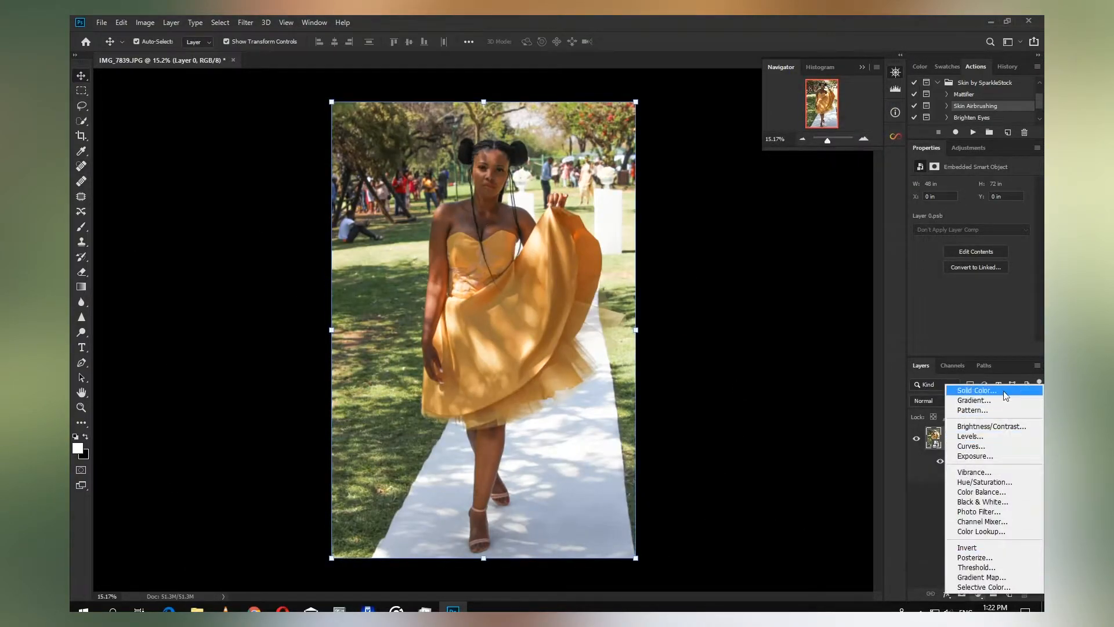
pyautogui.click(982, 448)
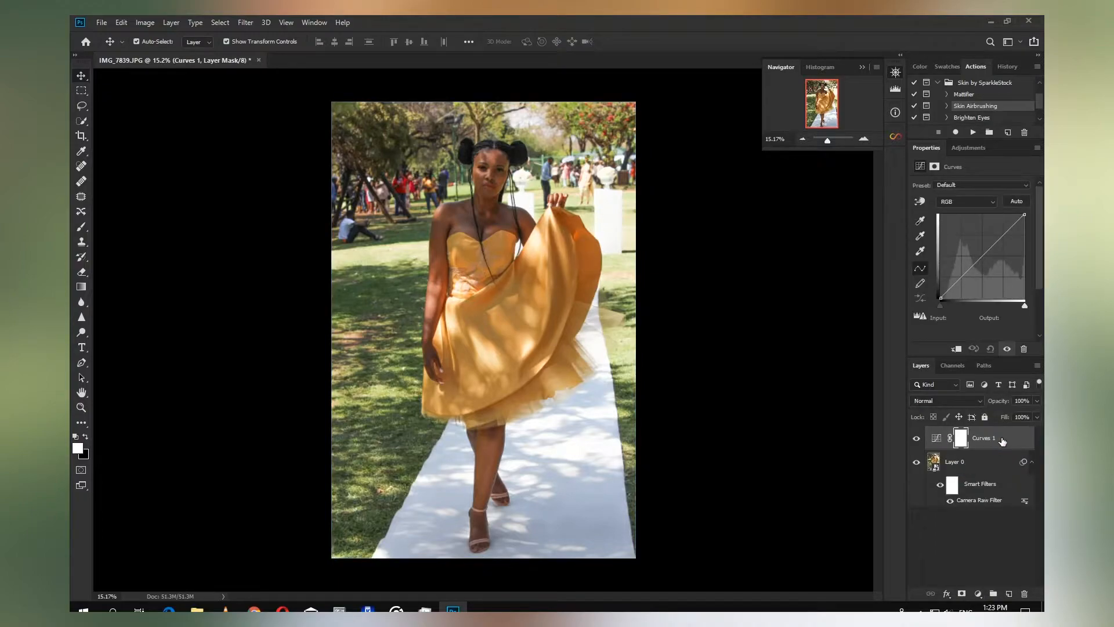
pyautogui.moveTo(971, 266); pyautogui.dragTo(961, 260)
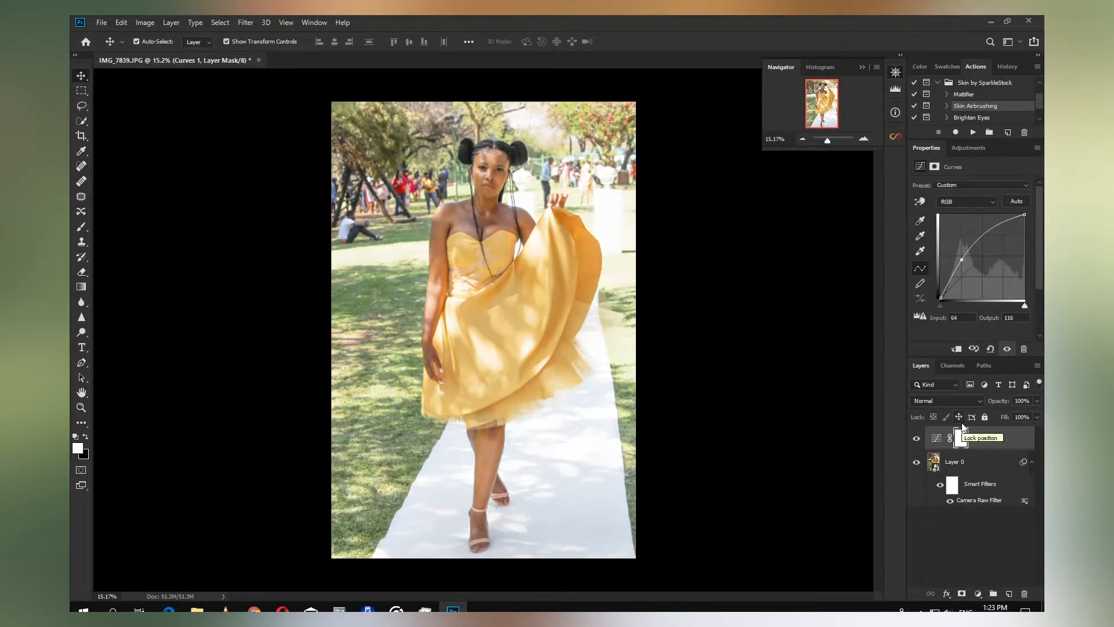
# - Invert the Curves mask to black and set up the Brush tool with a white foreground and 10% flow
pyautogui.hotkey('ctrl', 'i')
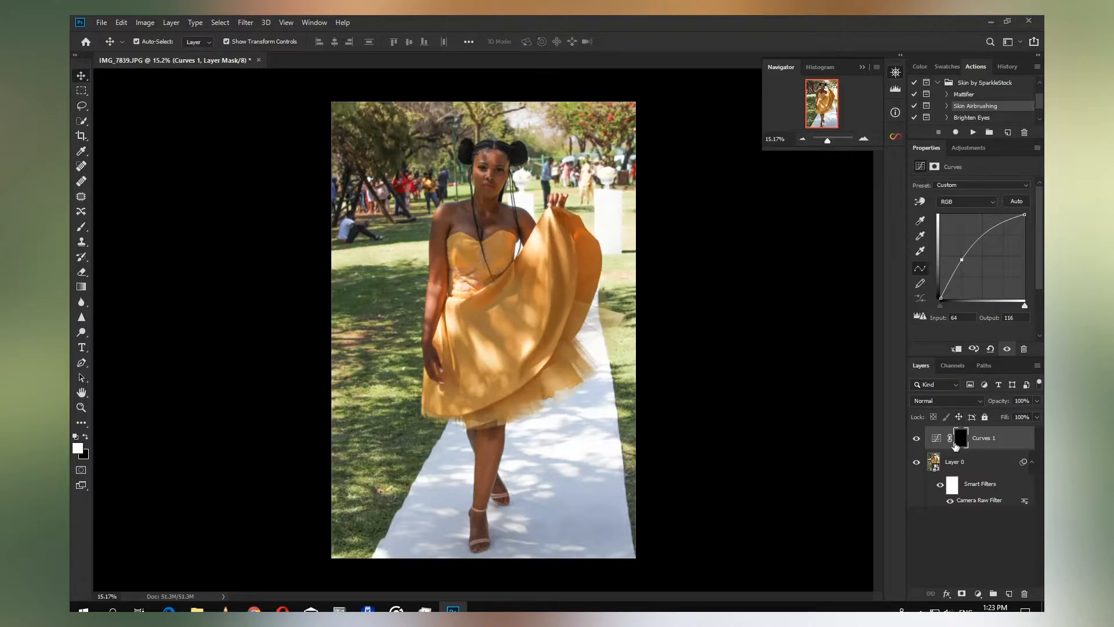
pyautogui.click(77, 228)
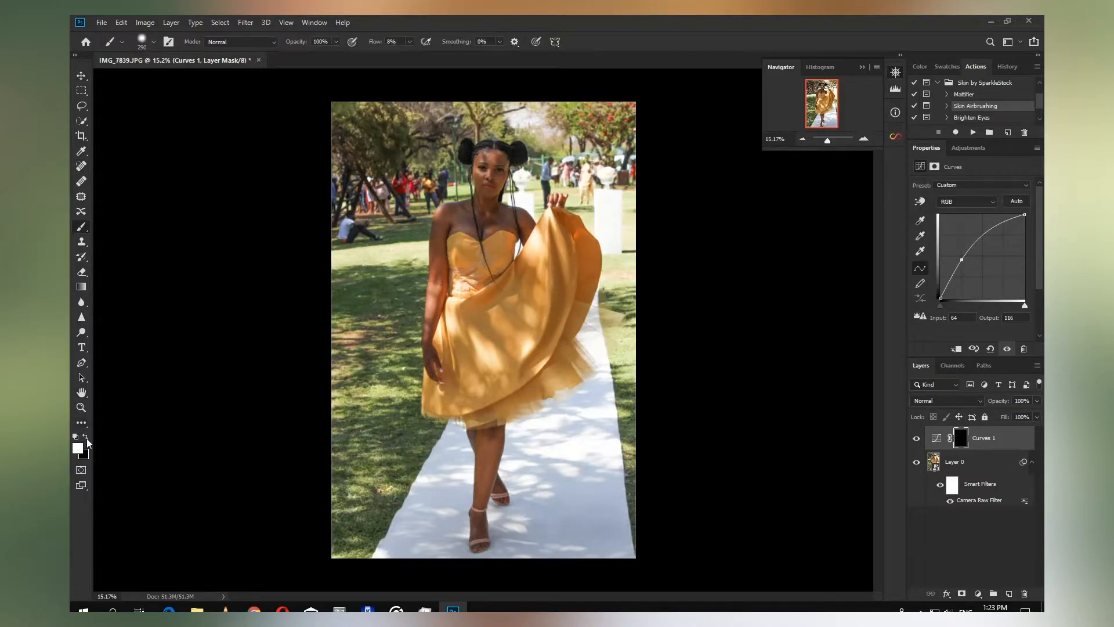
pyautogui.click(78, 448)
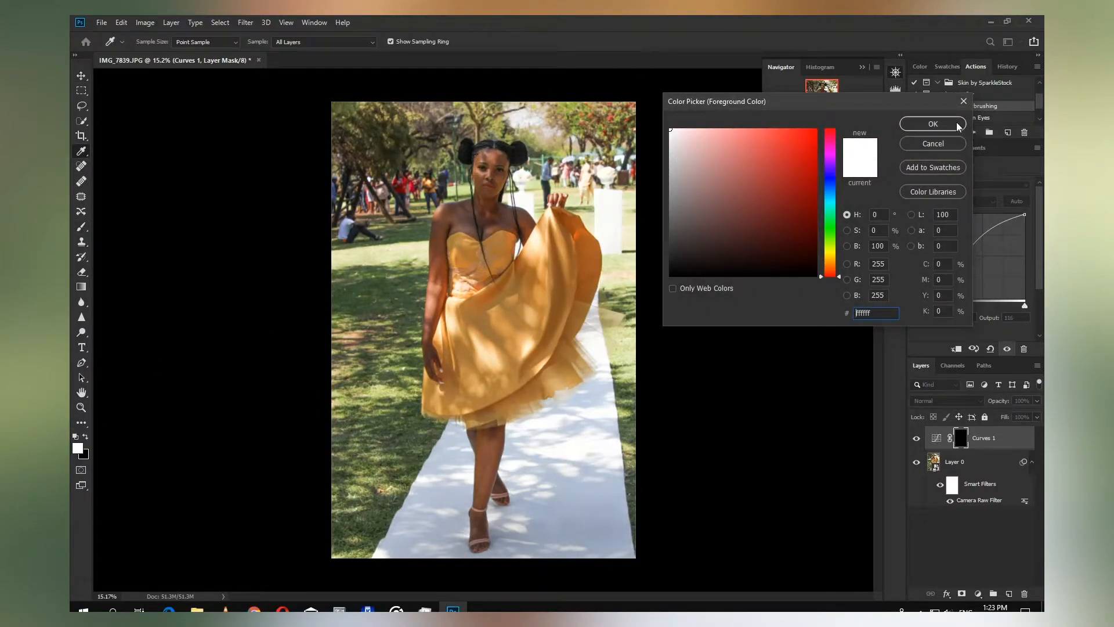
pyautogui.click(958, 126)
pyautogui.scroll(8, 455, 178)
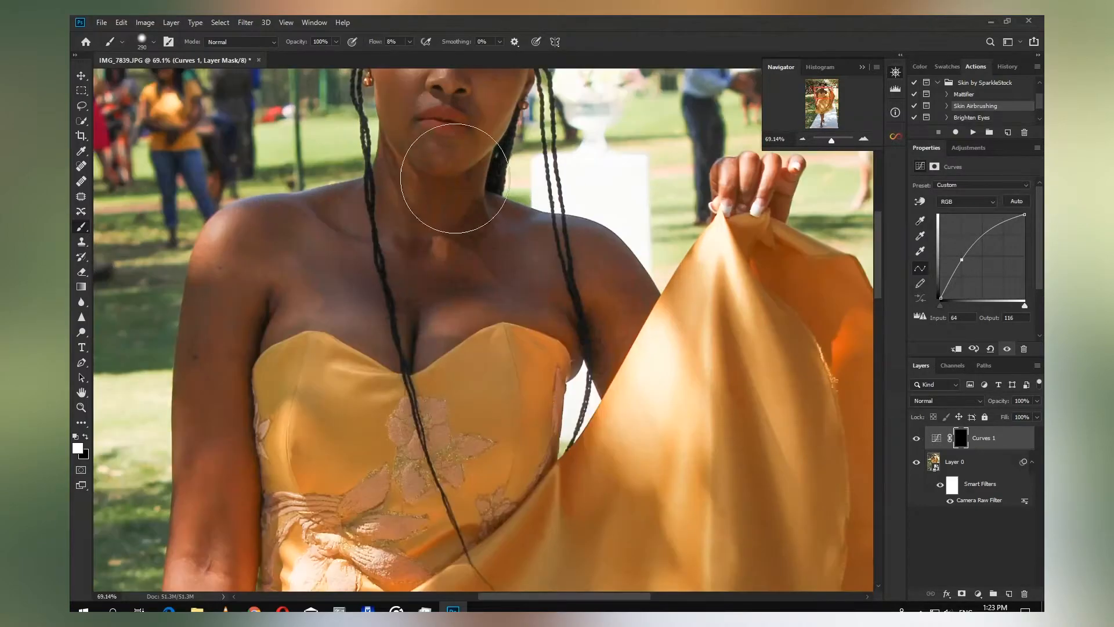
pyautogui.scroll(5, 455, 178)
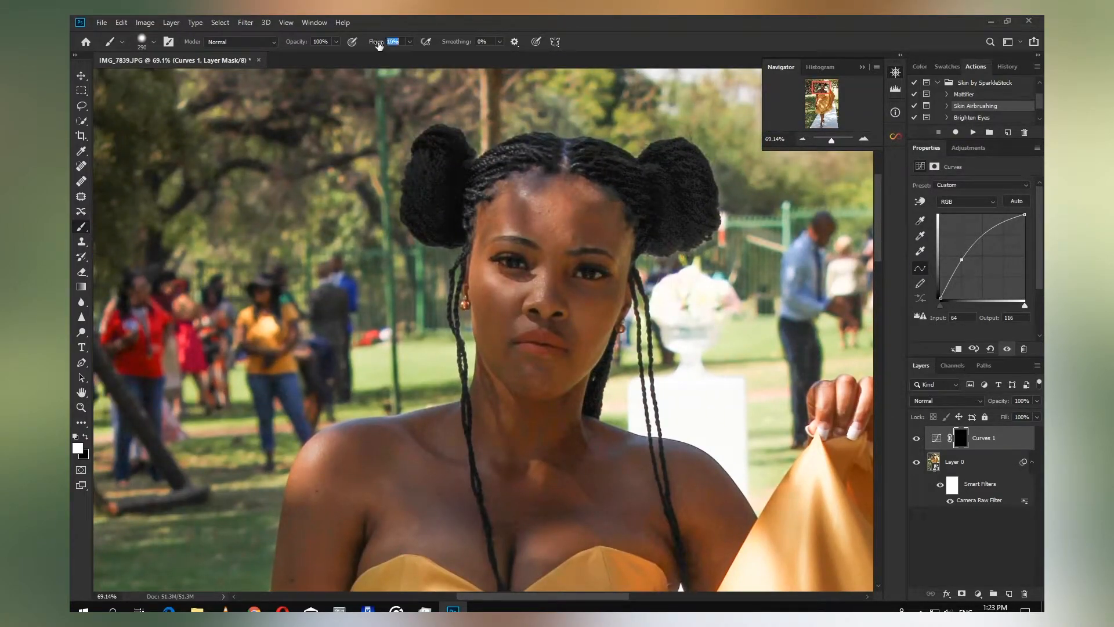
# - Paint white on the Curves mask over the woman's shaded face, chest, shoulders, arms and legs to brighten the skin
pyautogui.moveTo(538, 500)
pyautogui.mouseDown()
pyautogui.moveTo(524, 422)
pyautogui.moveTo(537, 400)
pyautogui.moveTo(525, 403)
pyautogui.moveTo(626, 450)
pyautogui.moveTo(530, 423)
pyautogui.moveTo(482, 296)
pyautogui.moveTo(544, 444)
pyautogui.moveTo(668, 389)
pyautogui.moveTo(690, 462)
pyautogui.moveTo(567, 428)
pyautogui.moveTo(446, 463)
pyautogui.moveTo(377, 430)
pyautogui.moveTo(435, 411)
pyautogui.moveTo(302, 400)
pyautogui.moveTo(371, 386)
pyautogui.moveTo(348, 393)
pyautogui.moveTo(485, 304)
pyautogui.moveTo(474, 354)
pyautogui.moveTo(621, 384)
pyautogui.moveTo(716, 479)
pyautogui.mouseUp()
pyautogui.moveTo(409, 359); pyautogui.dragTo(554, 173)
pyautogui.moveTo(528, 273)
pyautogui.mouseDown()
pyautogui.moveTo(477, 311)
pyautogui.moveTo(721, 266)
pyautogui.moveTo(792, 308)
pyautogui.mouseUp()
pyautogui.moveTo(458, 203)
pyautogui.mouseDown()
pyautogui.moveTo(425, 343)
pyautogui.moveTo(418, 249)
pyautogui.moveTo(463, 385)
pyautogui.moveTo(411, 226)
pyautogui.moveTo(425, 389)
pyautogui.moveTo(381, 244)
pyautogui.moveTo(377, 376)
pyautogui.mouseUp()
pyautogui.moveTo(393, 430); pyautogui.dragTo(410, 228)
pyautogui.moveTo(407, 116)
pyautogui.mouseDown()
pyautogui.moveTo(412, 275)
pyautogui.moveTo(435, 168)
pyautogui.moveTo(400, 406)
pyautogui.moveTo(374, 487)
pyautogui.moveTo(358, 423)
pyautogui.mouseUp()
pyautogui.moveTo(369, 492); pyautogui.dragTo(361, 269)
pyautogui.moveTo(363, 270); pyautogui.dragTo(374, 352)
pyautogui.moveTo(522, 557); pyautogui.dragTo(387, 108)
pyautogui.press(']')
pyautogui.press(']')
pyautogui.press(']')
pyautogui.moveTo(493, 223)
pyautogui.mouseDown()
pyautogui.moveTo(442, 206)
pyautogui.moveTo(537, 175)
pyautogui.moveTo(472, 298)
pyautogui.moveTo(446, 244)
pyautogui.moveTo(498, 297)
pyautogui.moveTo(468, 516)
pyautogui.moveTo(552, 458)
pyautogui.moveTo(551, 401)
pyautogui.mouseUp()
pyautogui.moveTo(508, 203)
pyautogui.mouseDown()
pyautogui.moveTo(520, 182)
pyautogui.moveTo(444, 177)
pyautogui.mouseUp()
pyautogui.moveTo(462, 583); pyautogui.dragTo(462, 280)
pyautogui.moveTo(462, 281)
pyautogui.mouseDown()
pyautogui.moveTo(462, 263)
pyautogui.moveTo(454, 357)
pyautogui.moveTo(457, 233)
pyautogui.mouseUp()
pyautogui.scroll(-6, 458, 232)
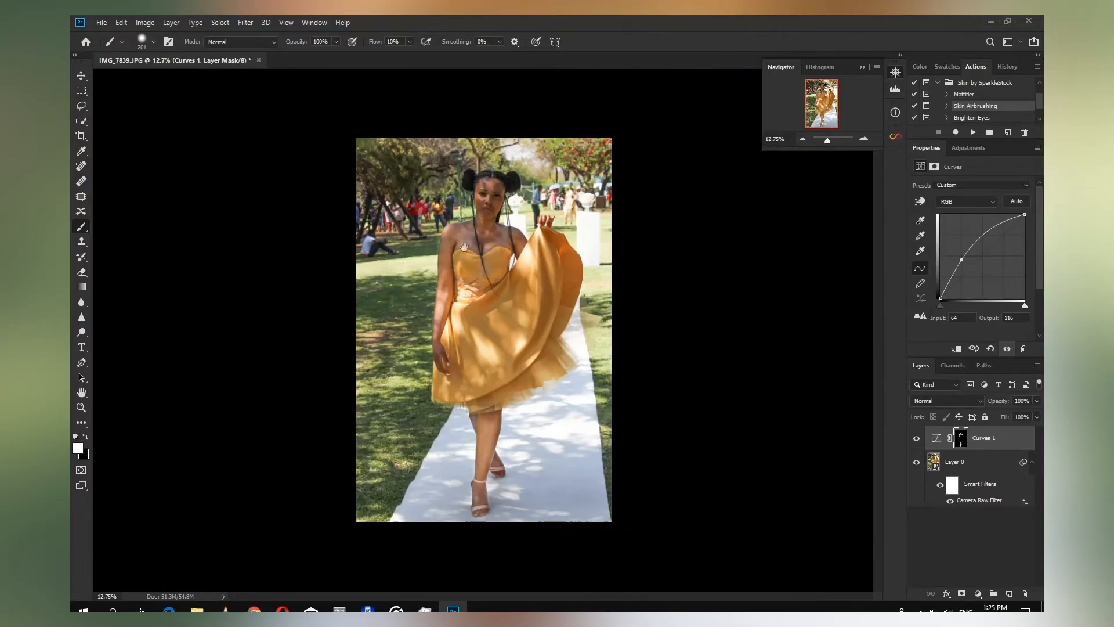
# - Reduce the brush size and paint more brightening over the face and neck on the Curves mask
pyautogui.scroll(8, 490, 174)
pyautogui.moveTo(485, 186); pyautogui.dragTo(476, 406)
pyautogui.rightClick(518, 262)
pyautogui.moveTo(632, 292); pyautogui.dragTo(616, 292)
pyautogui.moveTo(563, 157)
pyautogui.mouseDown()
pyautogui.moveTo(443, 149)
pyautogui.moveTo(460, 270)
pyautogui.moveTo(429, 290)
pyautogui.moveTo(552, 291)
pyautogui.moveTo(473, 293)
pyautogui.moveTo(530, 433)
pyautogui.moveTo(455, 436)
pyautogui.moveTo(482, 458)
pyautogui.moveTo(435, 455)
pyautogui.moveTo(361, 347)
pyautogui.moveTo(393, 348)
pyautogui.moveTo(406, 313)
pyautogui.moveTo(348, 302)
pyautogui.moveTo(357, 449)
pyautogui.mouseUp()
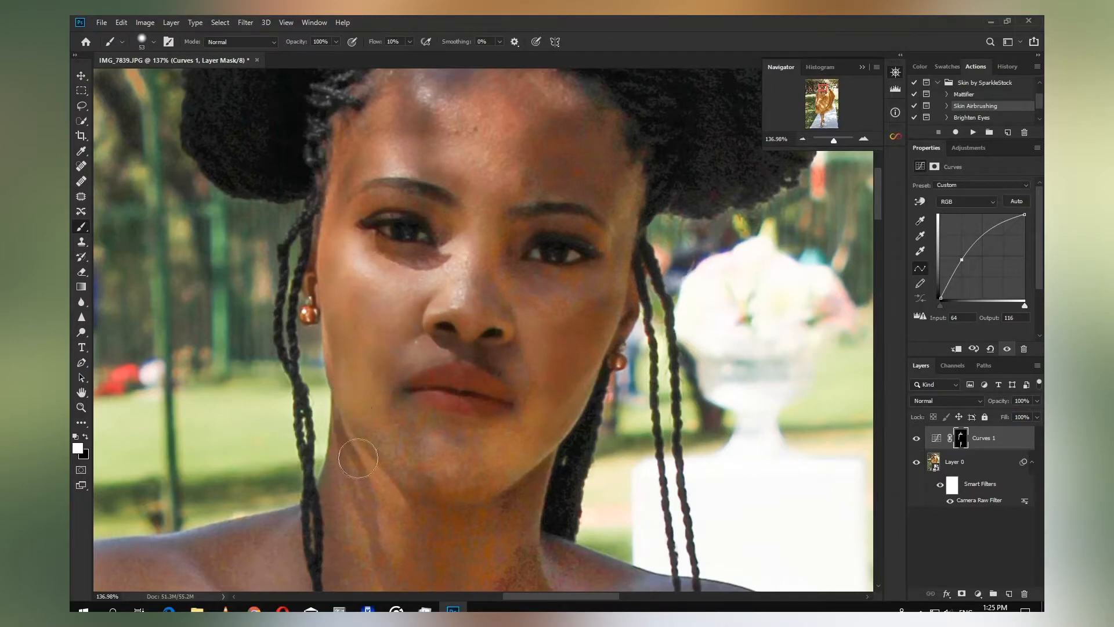
# - Shrink the brush to 22 px and refine the mask on the skin around the nose and mouth
pyautogui.scroll(13, 496, 375)
pyautogui.press('[')
pyautogui.press('[')
pyautogui.press('[')
pyautogui.press('[')
pyautogui.press('[')
pyautogui.moveTo(495, 315)
pyautogui.mouseDown()
pyautogui.moveTo(511, 294)
pyautogui.moveTo(573, 360)
pyautogui.moveTo(474, 283)
pyautogui.moveTo(487, 321)
pyautogui.moveTo(315, 267)
pyautogui.moveTo(300, 297)
pyautogui.moveTo(139, 332)
pyautogui.mouseUp()
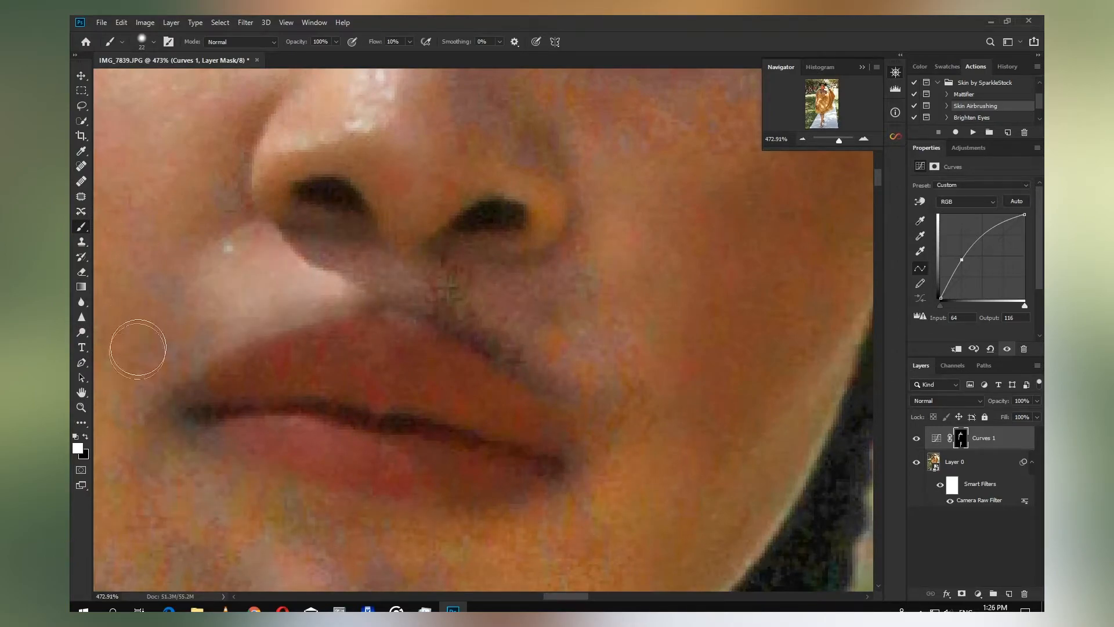
pyautogui.press('x')
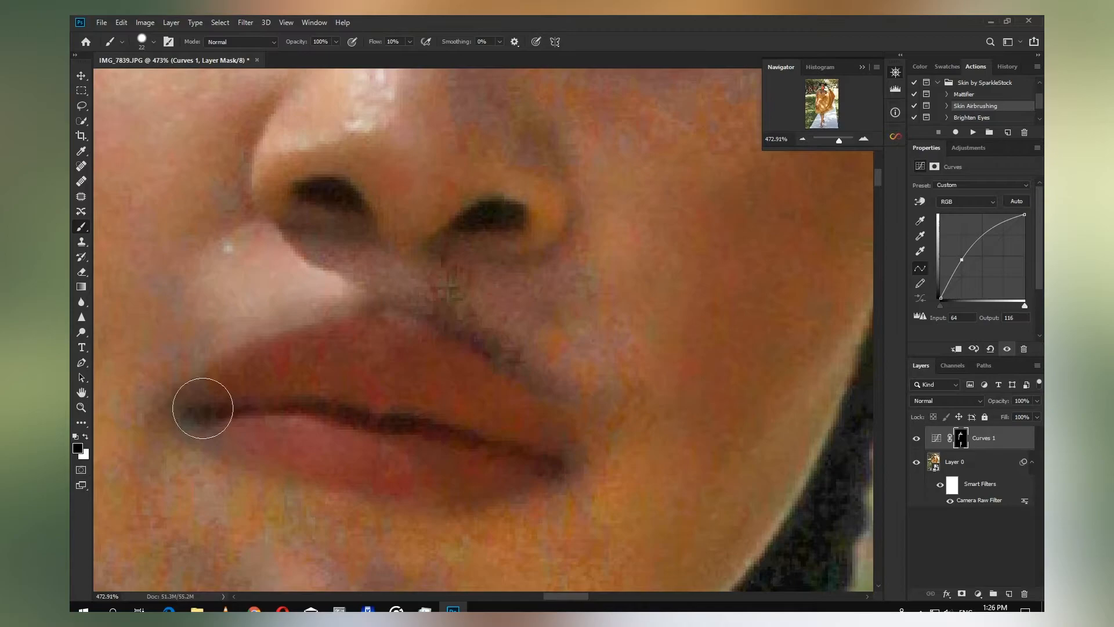
pyautogui.press('x')
pyautogui.moveTo(652, 278); pyautogui.dragTo(565, 508)
# - Brighten the dark skin beside and beneath the shaded eye with the 22 px brush
pyautogui.moveTo(511, 210); pyautogui.dragTo(314, 392)
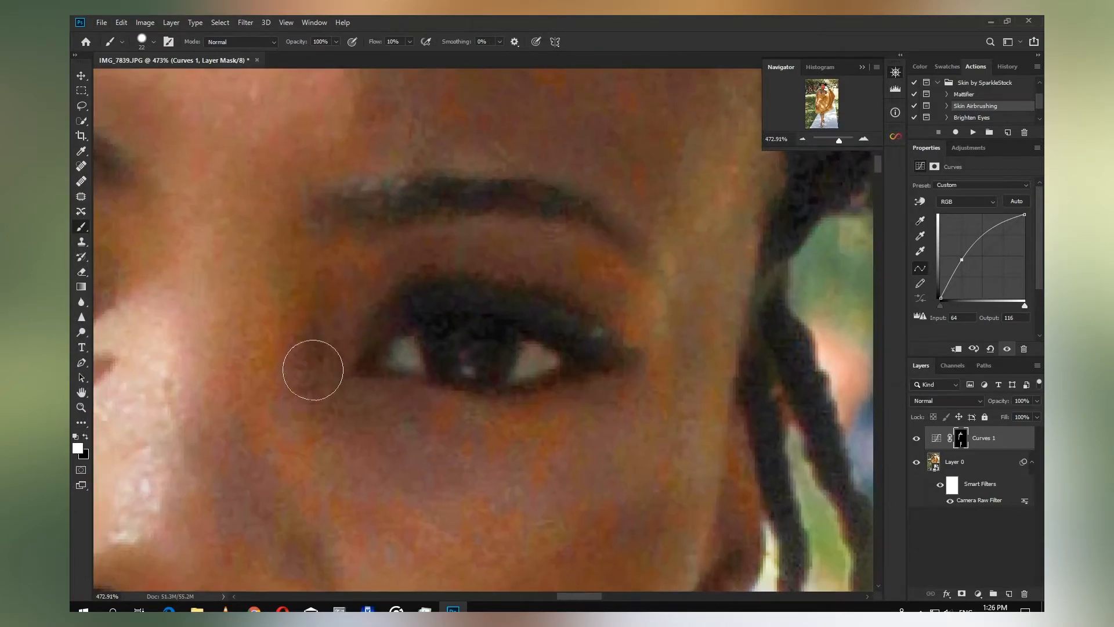
pyautogui.moveTo(642, 294)
pyautogui.mouseDown()
pyautogui.moveTo(699, 306)
pyautogui.moveTo(644, 487)
pyautogui.moveTo(437, 467)
pyautogui.mouseUp()
pyautogui.scroll(-3, 437, 467)
pyautogui.moveTo(516, 551)
pyautogui.mouseDown()
pyautogui.moveTo(504, 358)
pyautogui.moveTo(542, 467)
pyautogui.moveTo(513, 531)
pyautogui.mouseUp()
# - Enlarge the brush to 64 px and even out the brightening across the shaded cheek and forehead
pyautogui.scroll(-8, 465, 441)
pyautogui.moveTo(450, 445); pyautogui.dragTo(502, 260)
pyautogui.moveTo(496, 332)
pyautogui.mouseDown()
pyautogui.moveTo(487, 385)
pyautogui.moveTo(524, 319)
pyautogui.moveTo(455, 461)
pyautogui.mouseUp()
pyautogui.moveTo(473, 318); pyautogui.dragTo(453, 350)
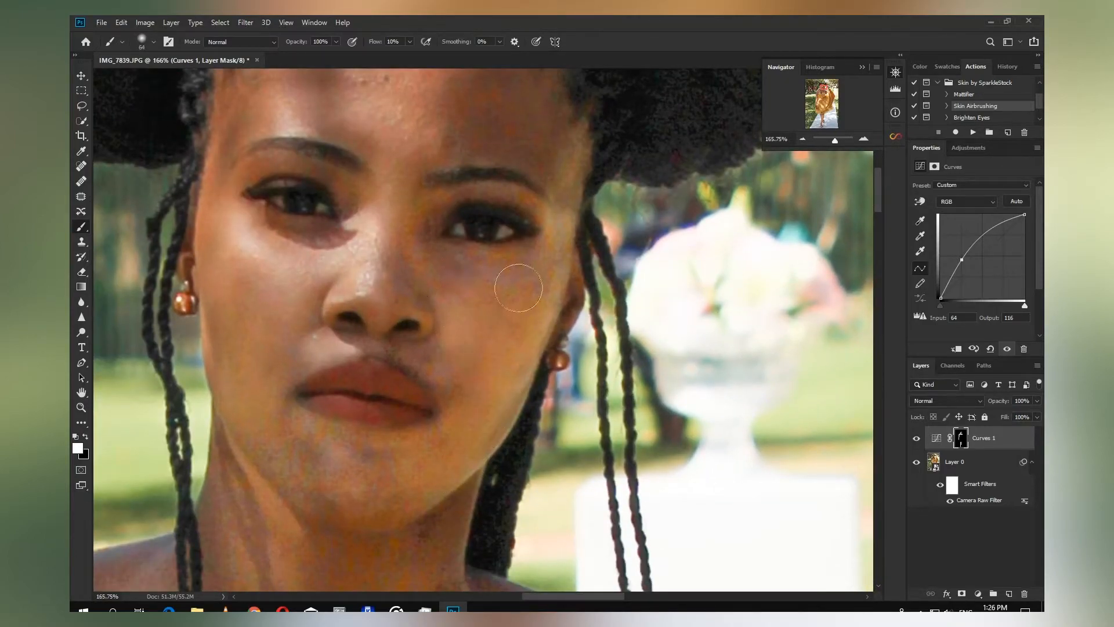
pyautogui.moveTo(567, 152)
pyautogui.mouseDown()
pyautogui.moveTo(503, 116)
pyautogui.moveTo(456, 130)
pyautogui.mouseUp()
pyautogui.moveTo(452, 121)
pyautogui.mouseDown()
pyautogui.moveTo(455, 142)
pyautogui.moveTo(532, 142)
pyautogui.moveTo(223, 334)
pyautogui.moveTo(220, 380)
pyautogui.mouseUp()
# - Blend the forehead and brow area on the Curves mask, painting white to brighten and black to tone down
pyautogui.scroll(-5, 443, 390)
pyautogui.scroll(7, 398, 362)
pyautogui.moveTo(462, 261)
pyautogui.mouseDown()
pyautogui.moveTo(397, 363)
pyautogui.moveTo(241, 232)
pyautogui.moveTo(261, 319)
pyautogui.mouseUp()
pyautogui.moveTo(125, 285); pyautogui.dragTo(432, 361)
pyautogui.moveTo(436, 389)
pyautogui.mouseDown()
pyautogui.moveTo(472, 303)
pyautogui.moveTo(460, 417)
pyautogui.mouseUp()
pyautogui.moveTo(334, 572)
pyautogui.mouseDown()
pyautogui.moveTo(471, 489)
pyautogui.moveTo(453, 351)
pyautogui.mouseUp()
pyautogui.press('x')
pyautogui.moveTo(462, 262); pyautogui.dragTo(497, 286)
pyautogui.press('x')
pyautogui.moveTo(656, 308); pyautogui.dragTo(638, 229)
pyautogui.moveTo(665, 346)
pyautogui.mouseDown()
pyautogui.moveTo(604, 311)
pyautogui.moveTo(454, 265)
pyautogui.mouseUp()
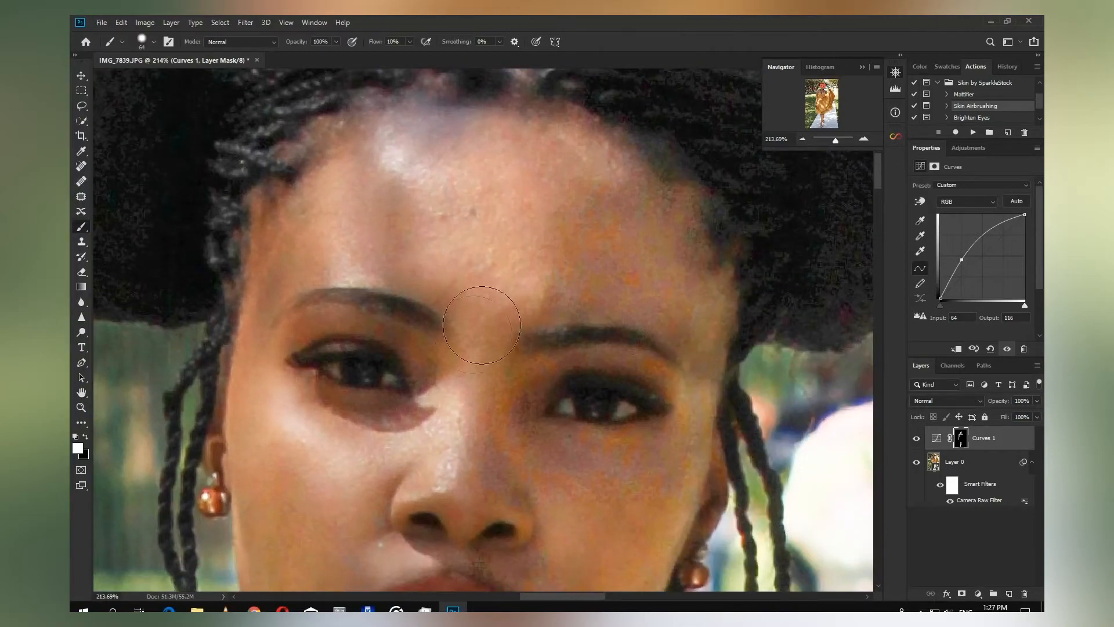
# - Brighten the chin and the shaded side of the face on the Curves mask
pyautogui.scroll(-6, 603, 463)
pyautogui.moveTo(610, 494); pyautogui.dragTo(594, 329)
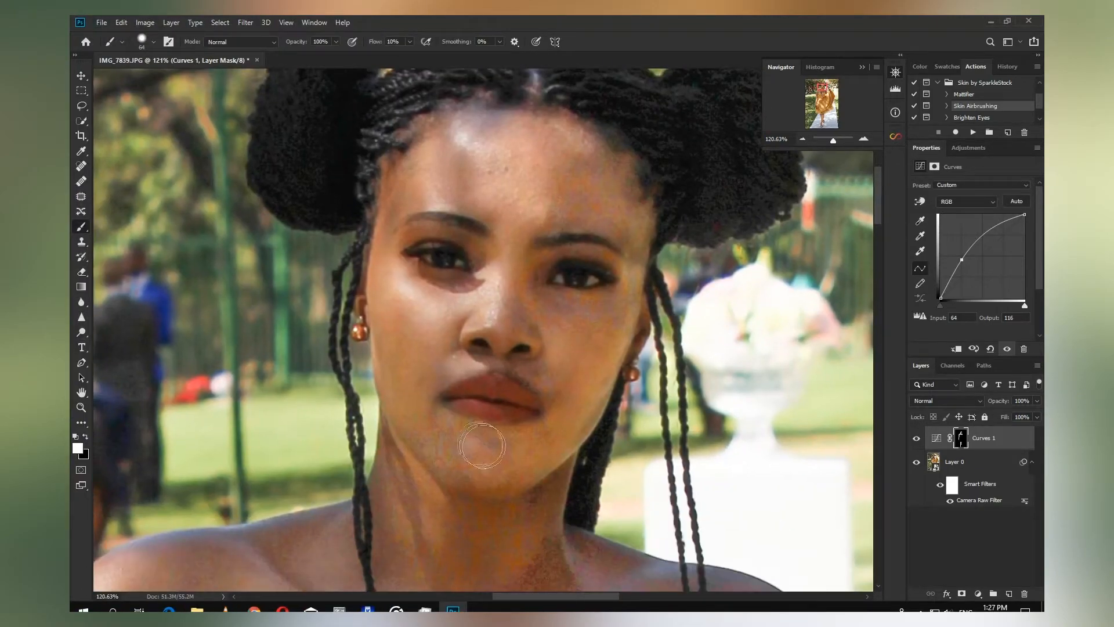
pyautogui.moveTo(603, 415); pyautogui.dragTo(642, 232)
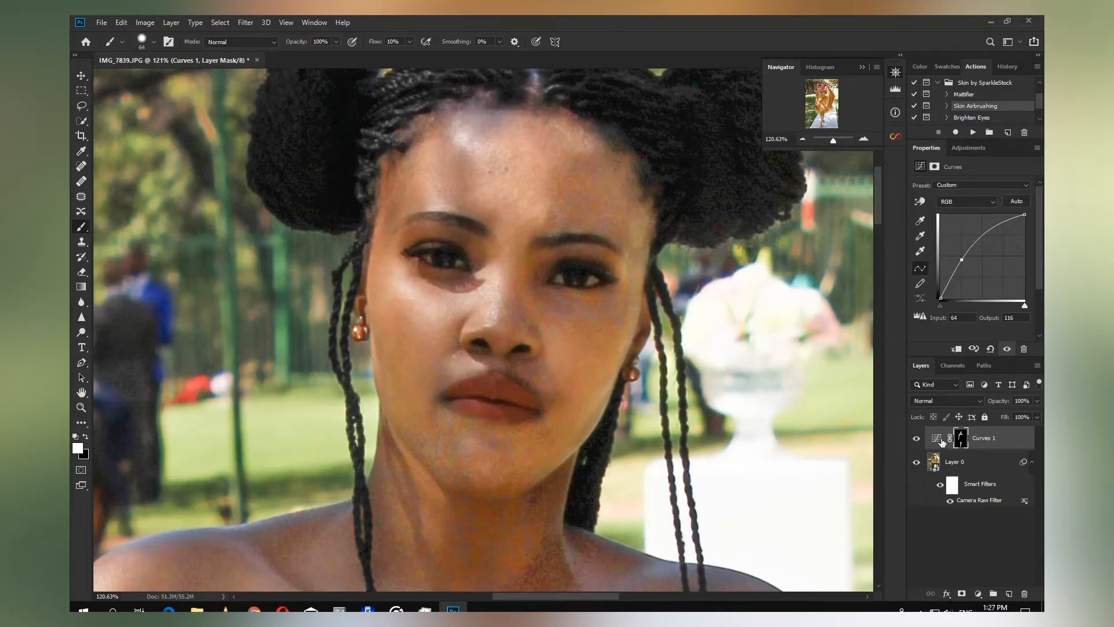
# - Lower the Curves layer's opacity to 48%, toggling its visibility to compare the skin brightening
pyautogui.moveTo(1011, 405); pyautogui.dragTo(968, 406)
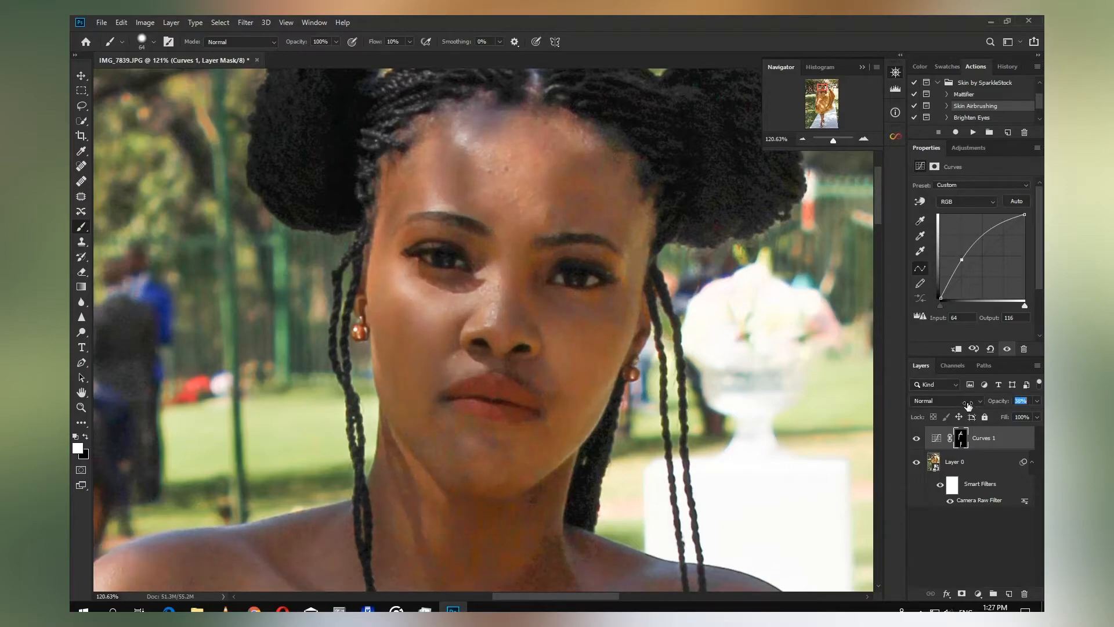
pyautogui.scroll(-10, 490, 431)
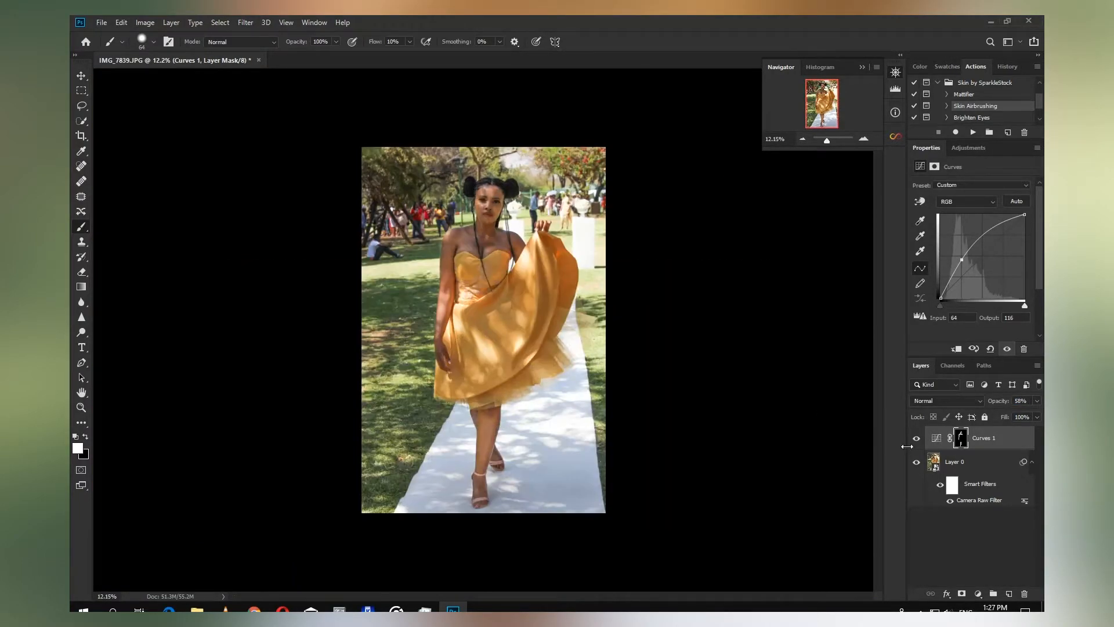
pyautogui.click(917, 439)
pyautogui.click(916, 440)
pyautogui.click(917, 440)
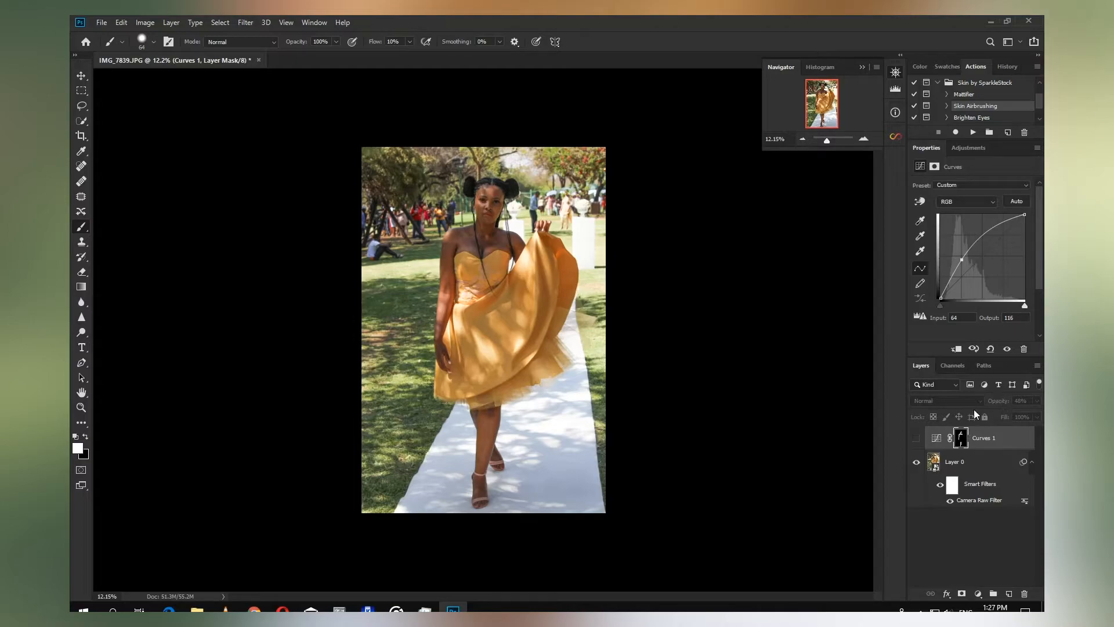
pyautogui.click(917, 440)
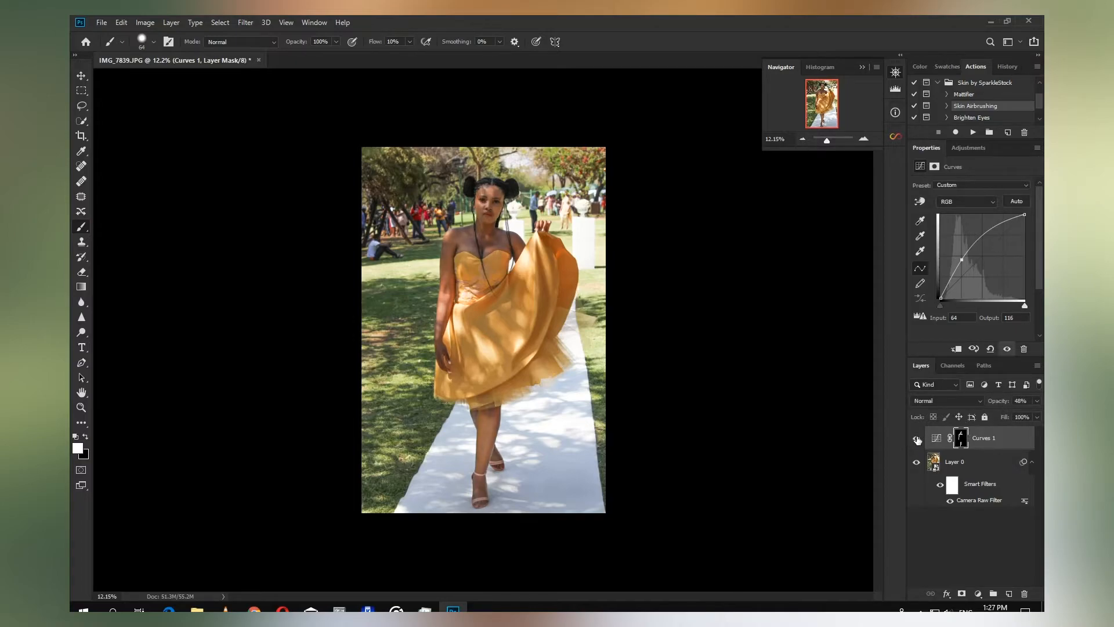
# - Lower the Curves layer's opacity to 31%, comparing the woman's skin with and without the adjustment
pyautogui.click(917, 440)
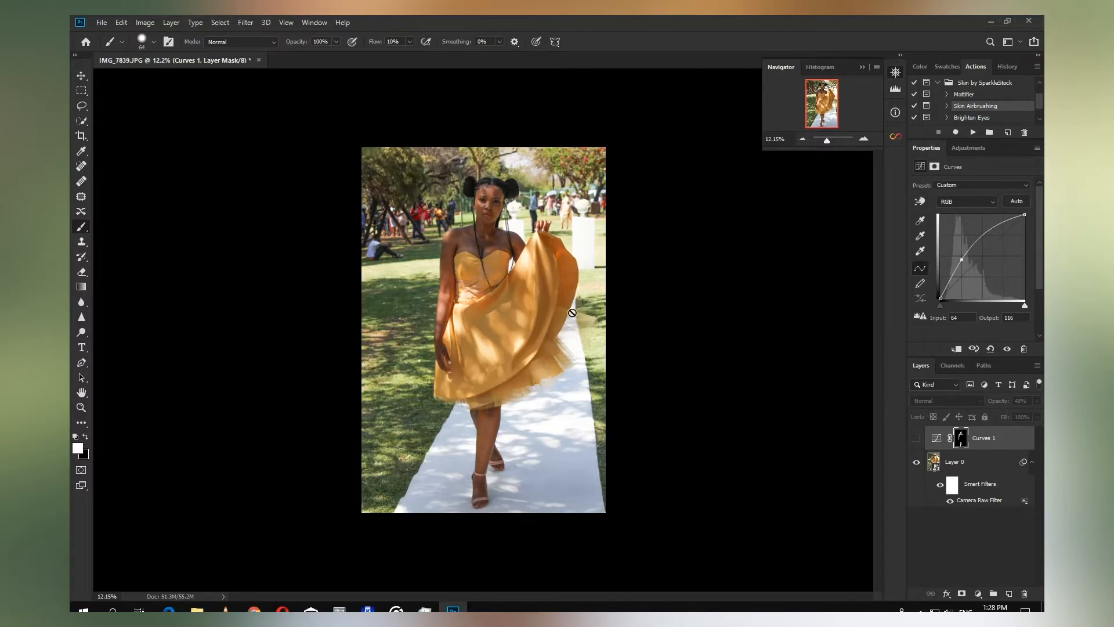
pyautogui.scroll(5, 491, 184)
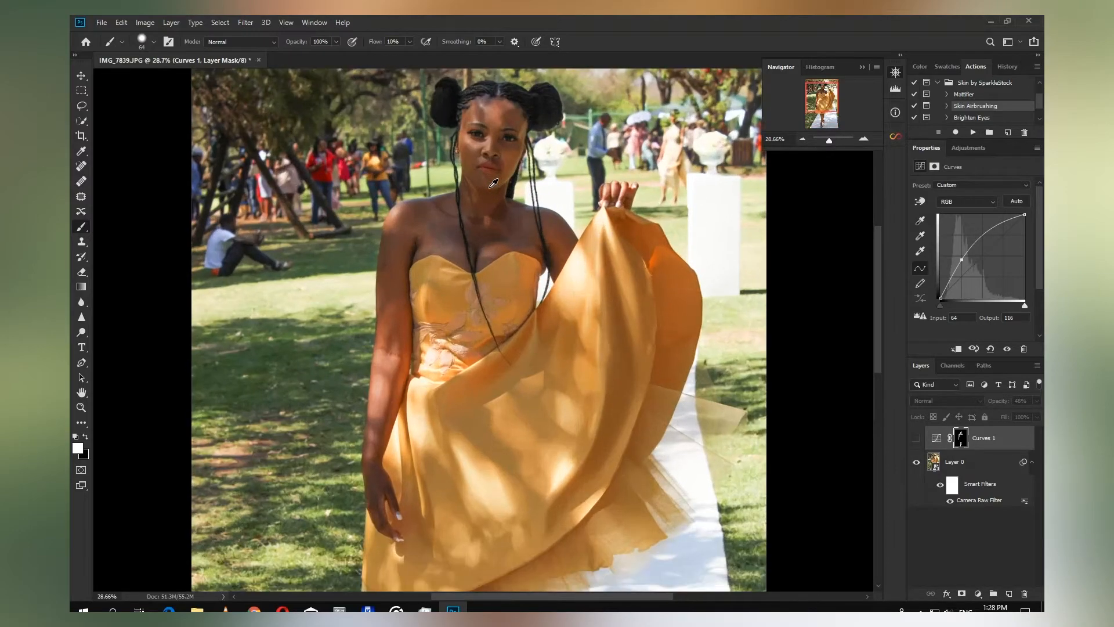
pyautogui.scroll(3, 505, 186)
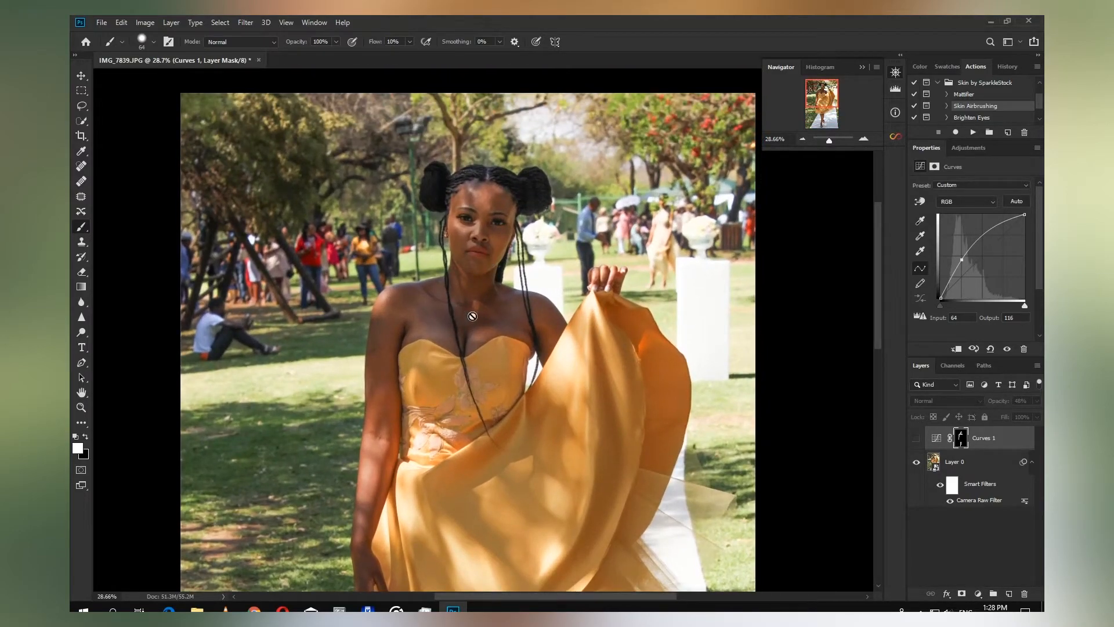
pyautogui.click(917, 439)
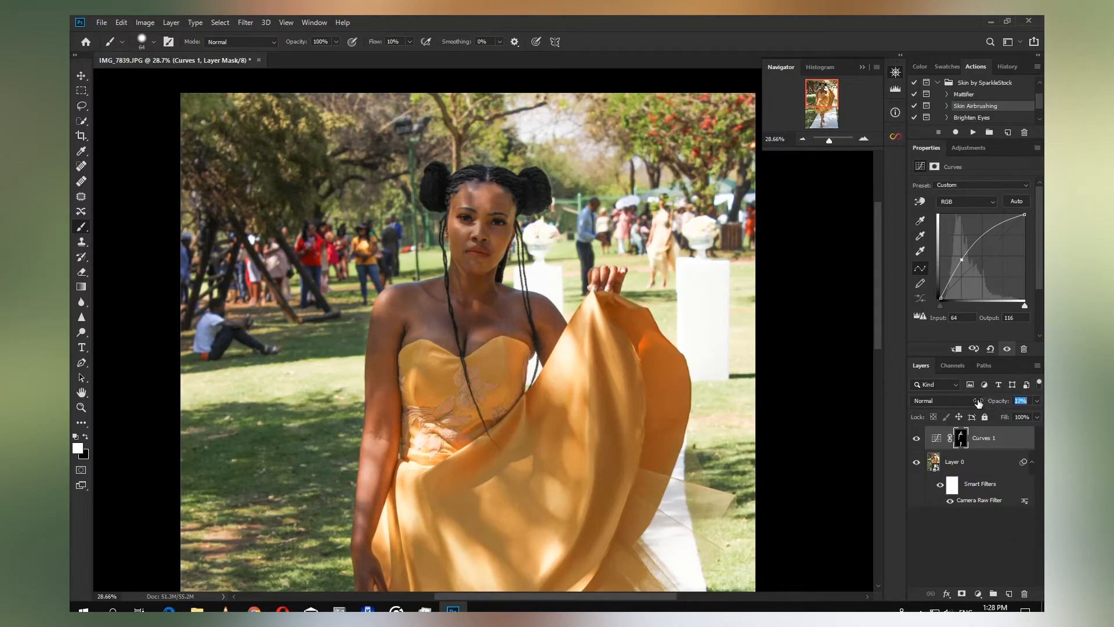
pyautogui.click(918, 439)
pyautogui.click(917, 439)
pyautogui.click(917, 439)
pyautogui.click(916, 439)
# - Generate a Color Balance adjustment with Infinite Color, shuffle its colors again, and compare the photo with and without it
pyautogui.scroll(-3, 500, 346)
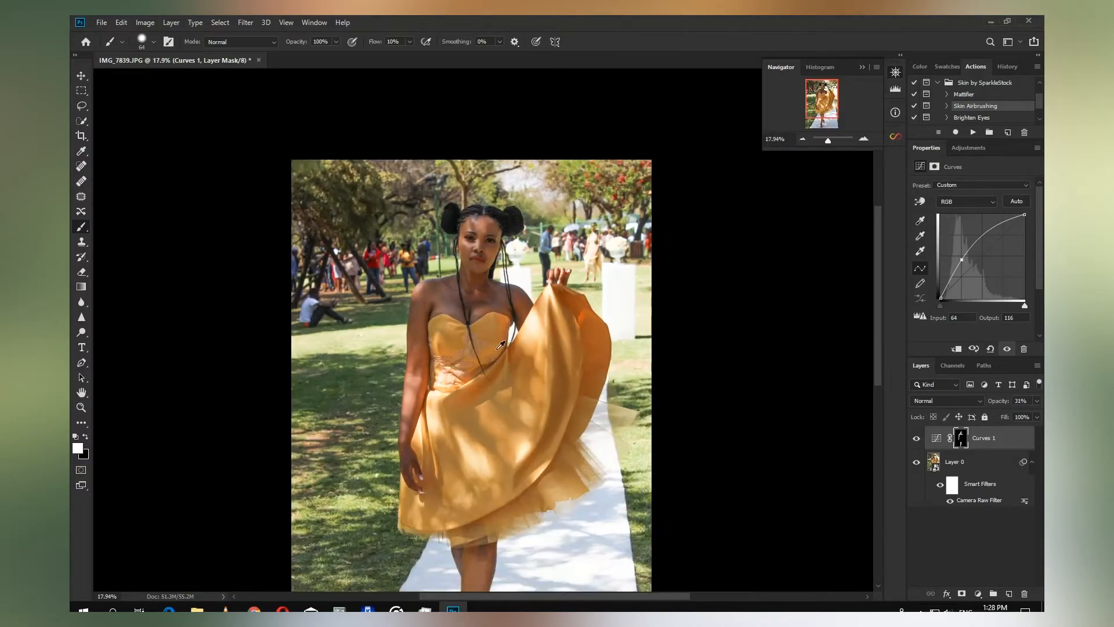
pyautogui.scroll(1, 501, 346)
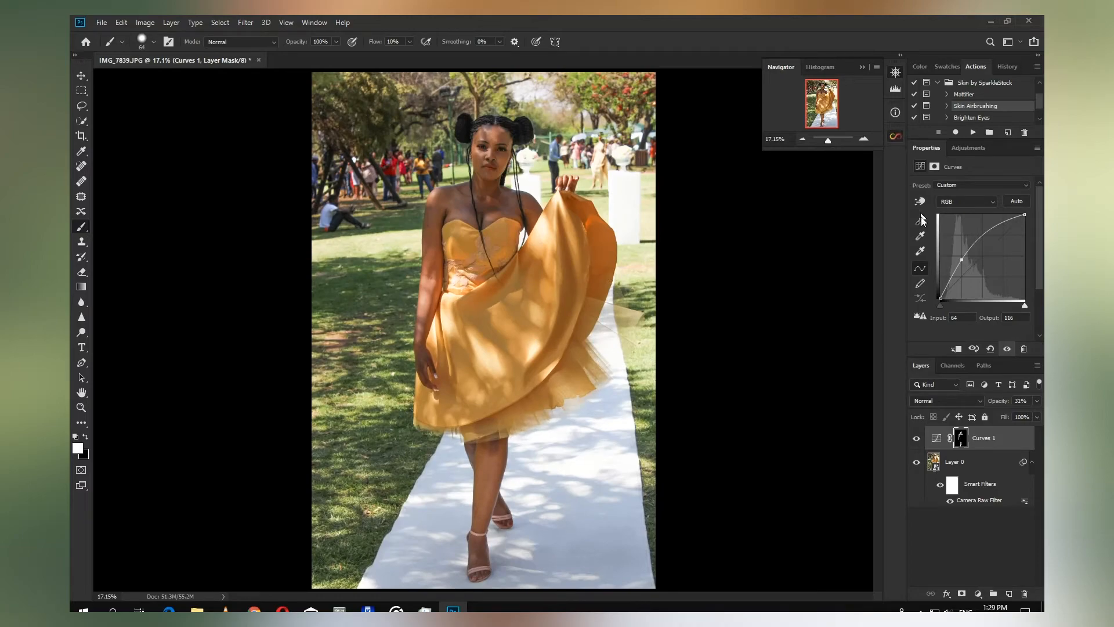
pyautogui.click(896, 137)
pyautogui.click(800, 342)
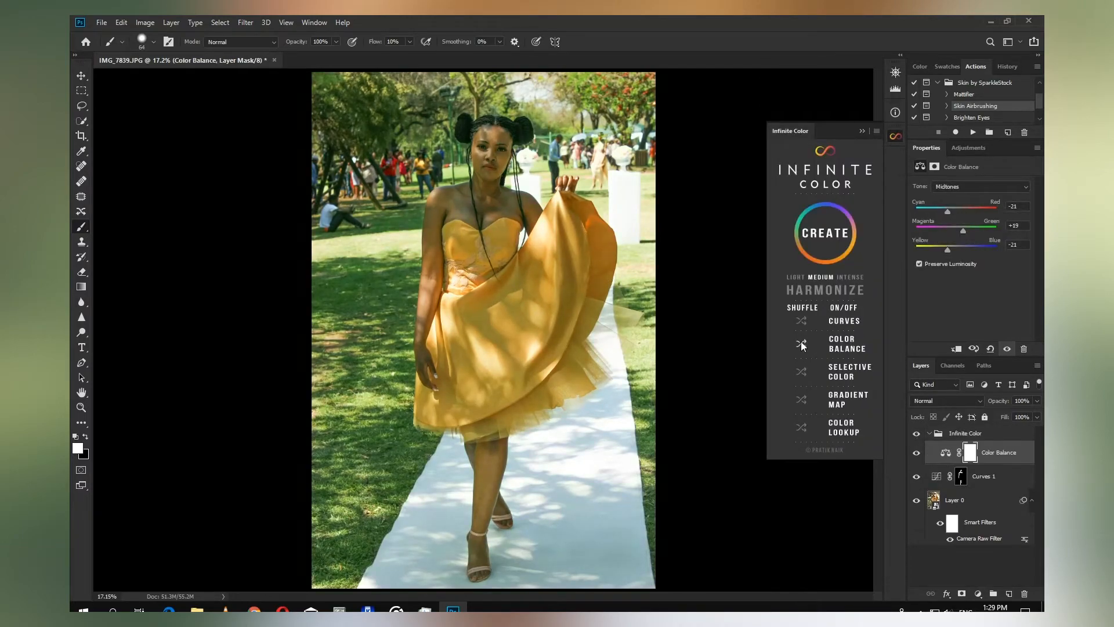
pyautogui.click(801, 343)
pyautogui.click(915, 455)
pyautogui.click(915, 455)
# - Generate a shuffled Gradient Map adjustment with Infinite Color and reduce its layer opacity to 9%
pyautogui.click(799, 401)
pyautogui.click(804, 405)
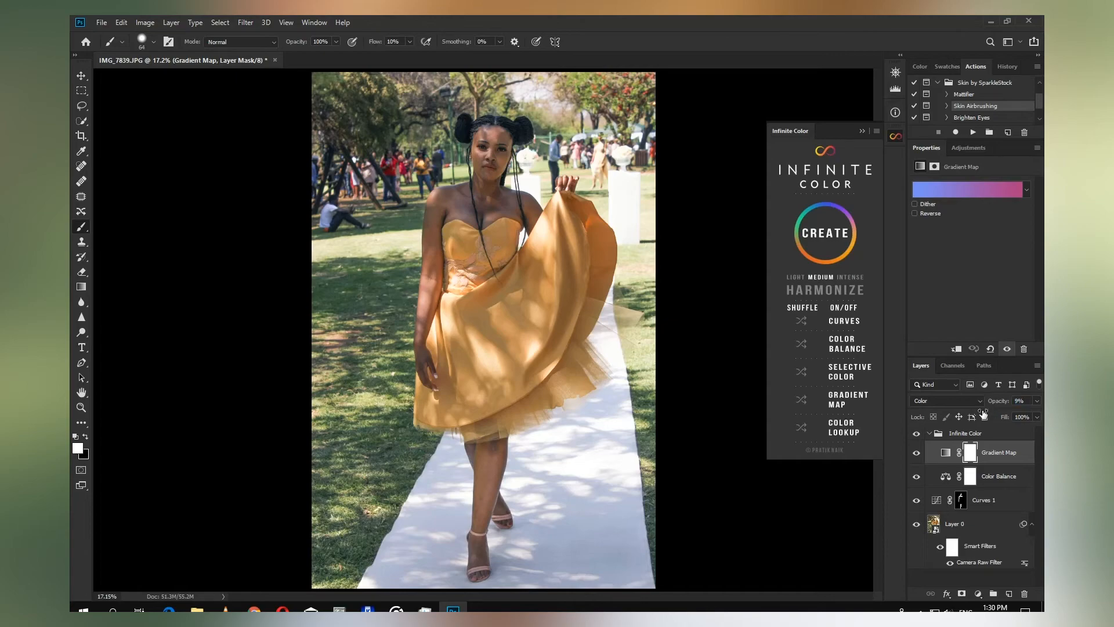
pyautogui.click(980, 478)
pyautogui.click(994, 454)
# - Compare the photo with and without the Infinite Color group, then put the plugin away
pyautogui.click(917, 433)
pyautogui.click(917, 434)
pyautogui.click(860, 131)
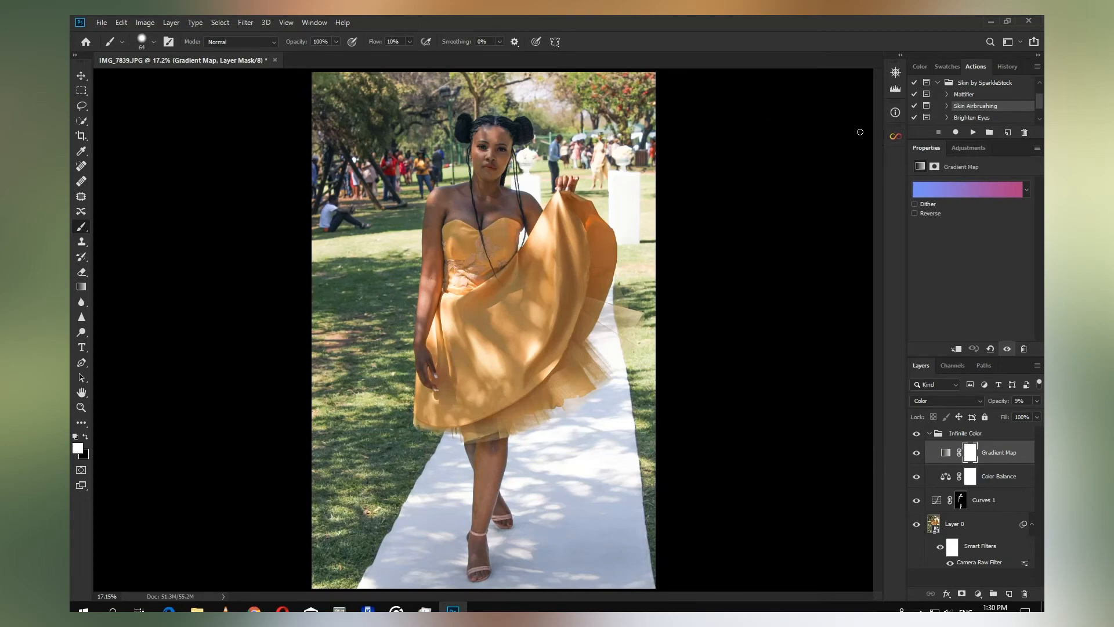